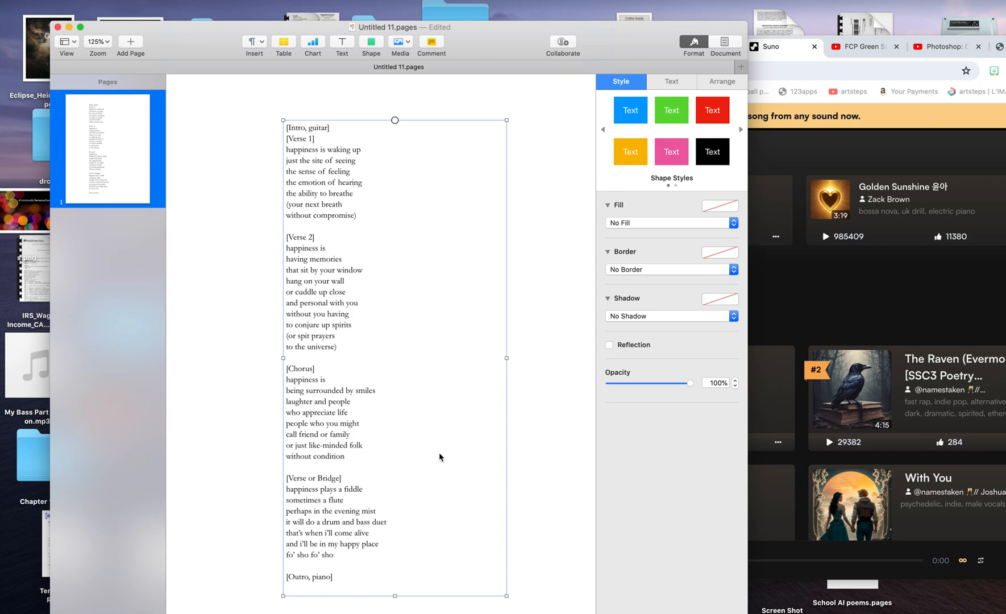
Copy the complete lyrics from [Intro, guitar] to [Outro, piano] in the Pages document, and switch to the Suno browser window, moving it fully into view
left_click(344, 578)
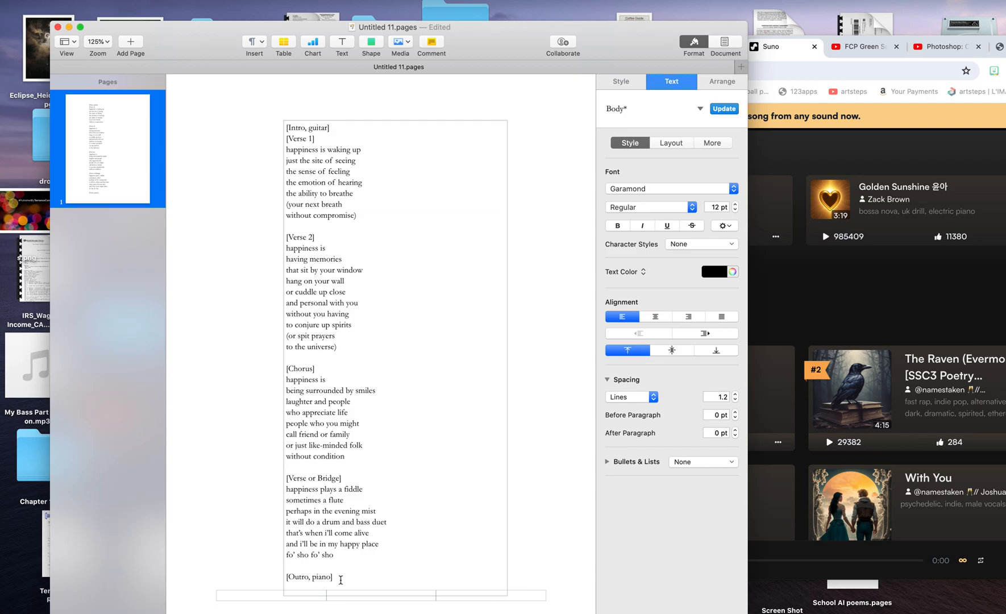
left_click_drag(341, 577, 284, 121)
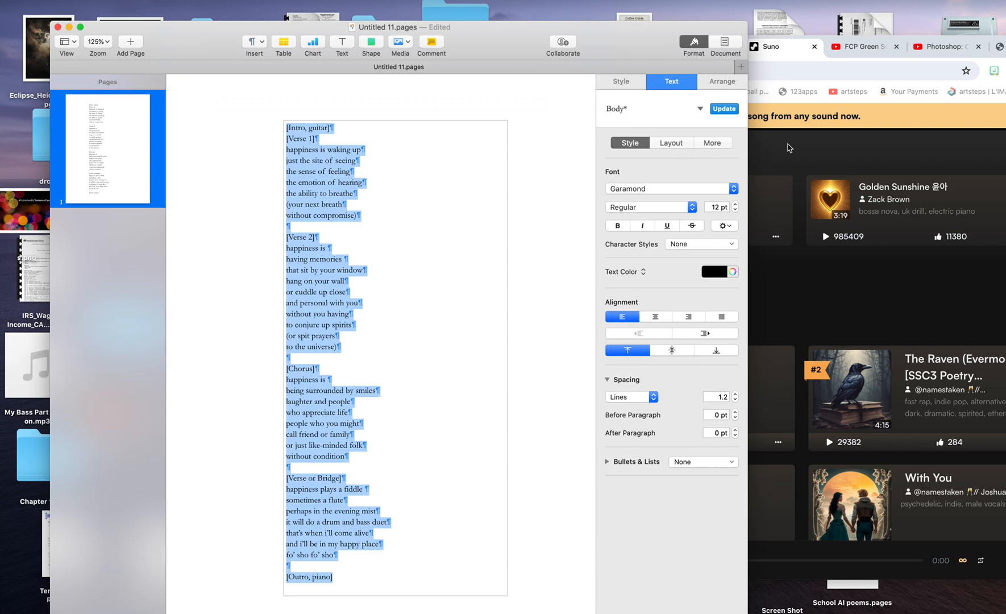
left_click(787, 145)
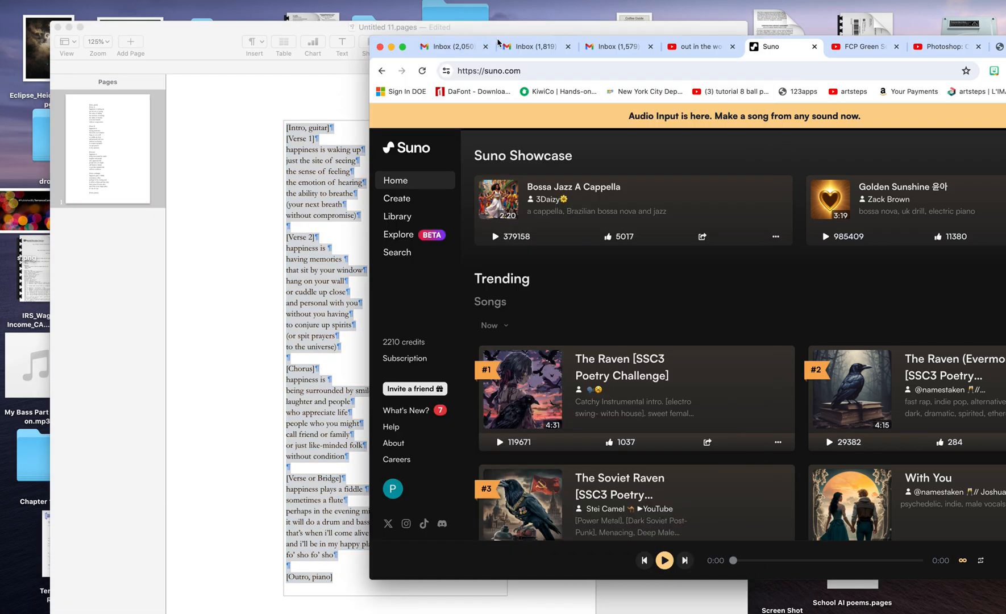
left_click_drag(497, 36, 230, 14)
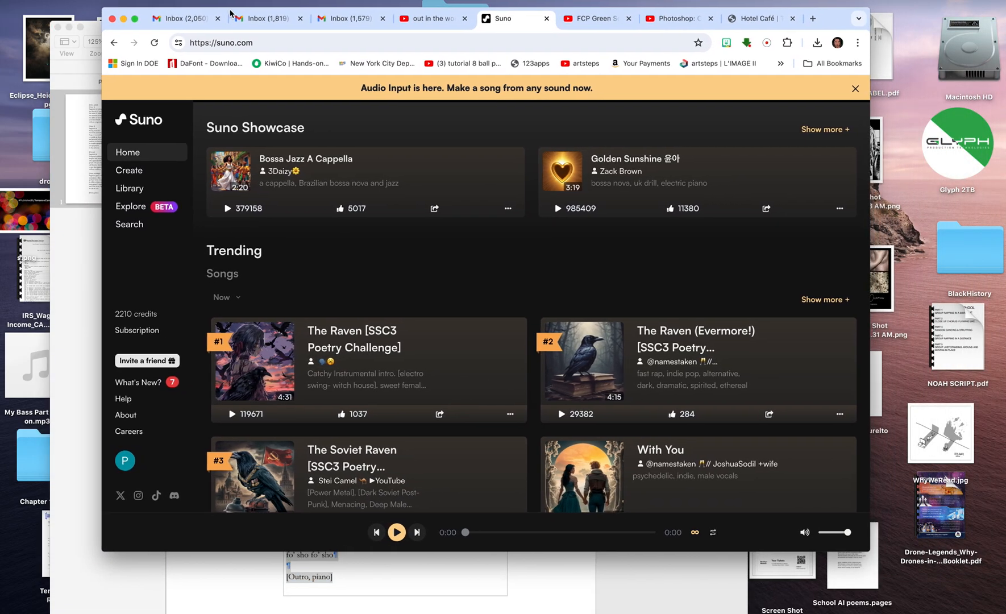
Load app.suno.ai in the browser and open the song creation page
left_click(267, 43)
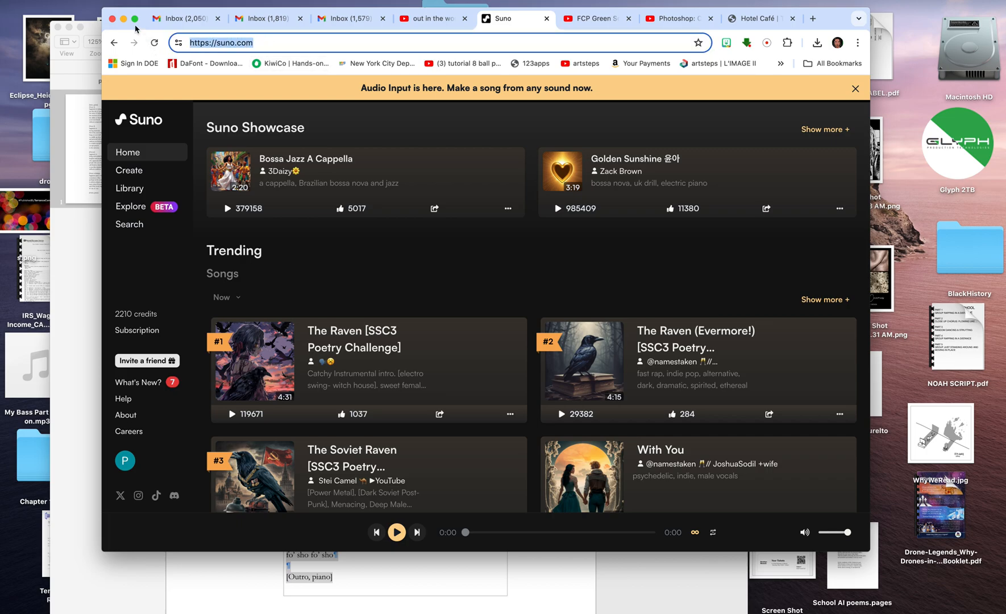
type("app.suno.ai")
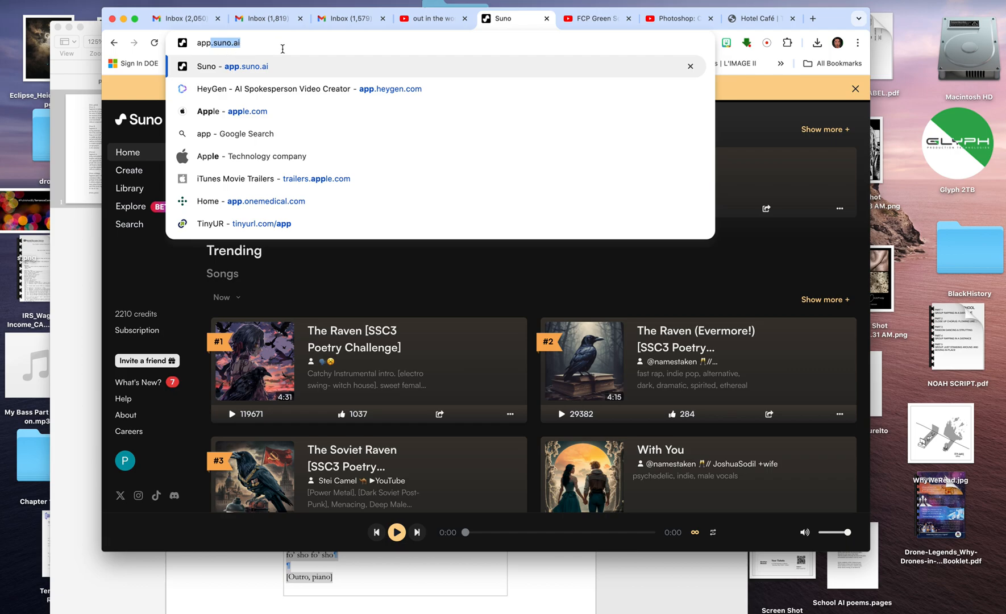
left_click(247, 47)
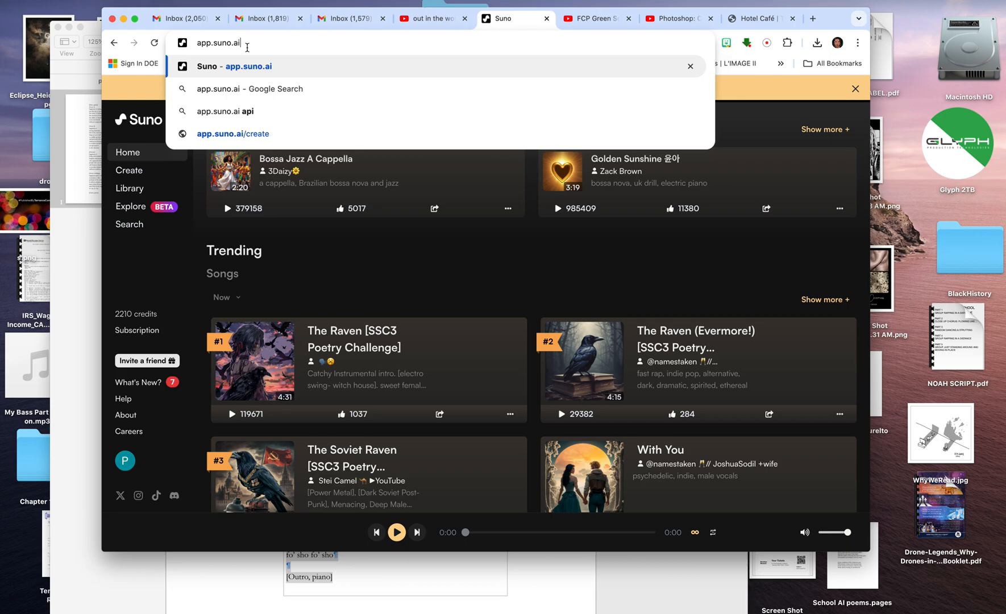
key("Return")
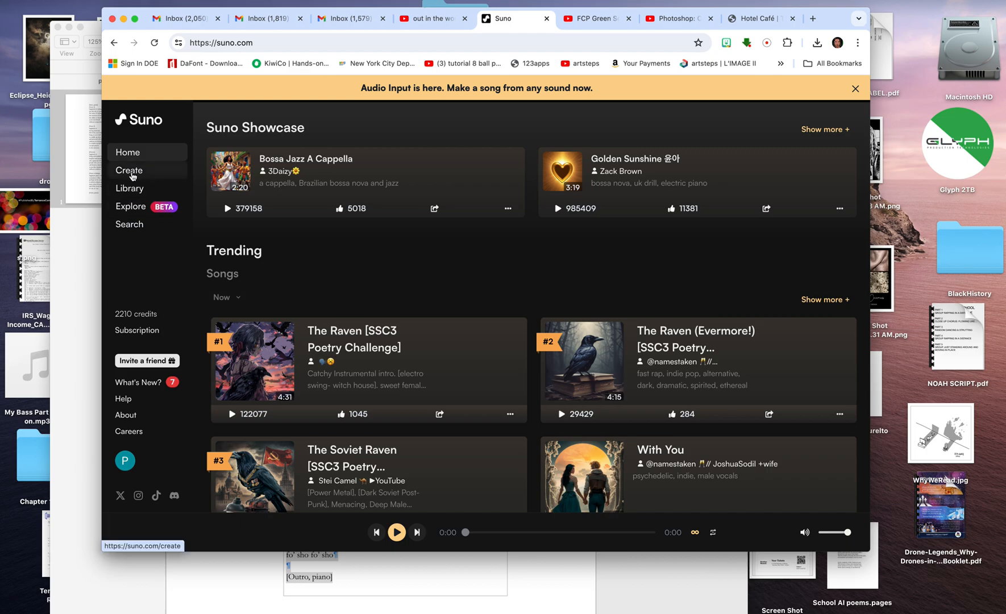
left_click(130, 170)
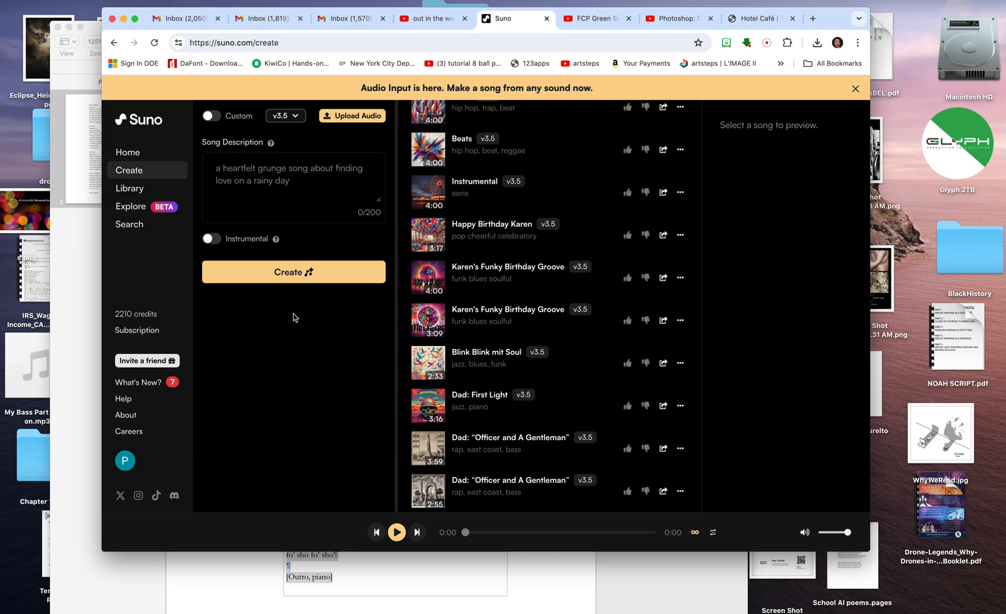
Enable custom mode, paste the copied lyrics as the song's lyrics, and title the song "Sample"
left_click(218, 120)
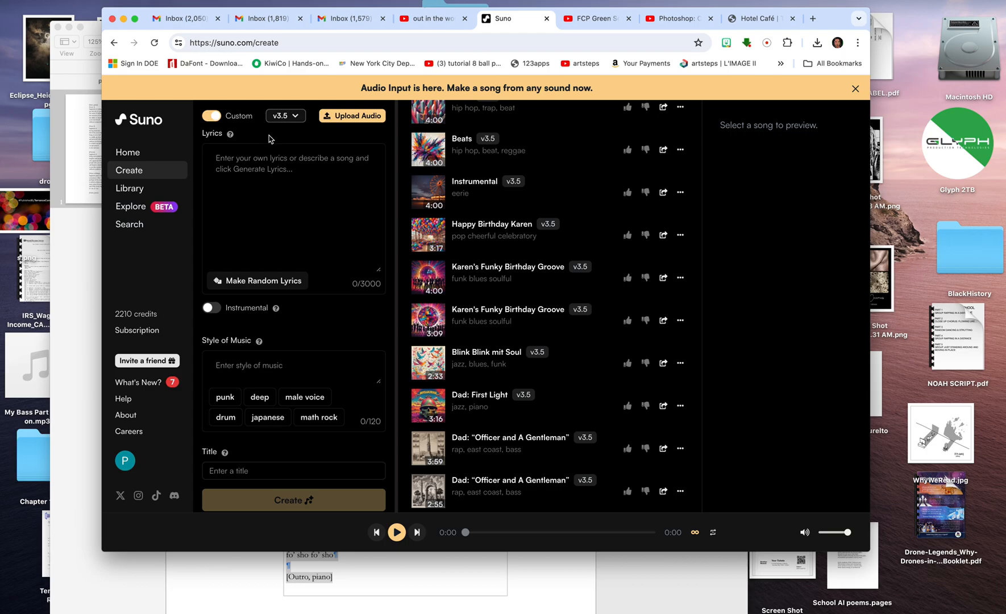
left_click(222, 158)
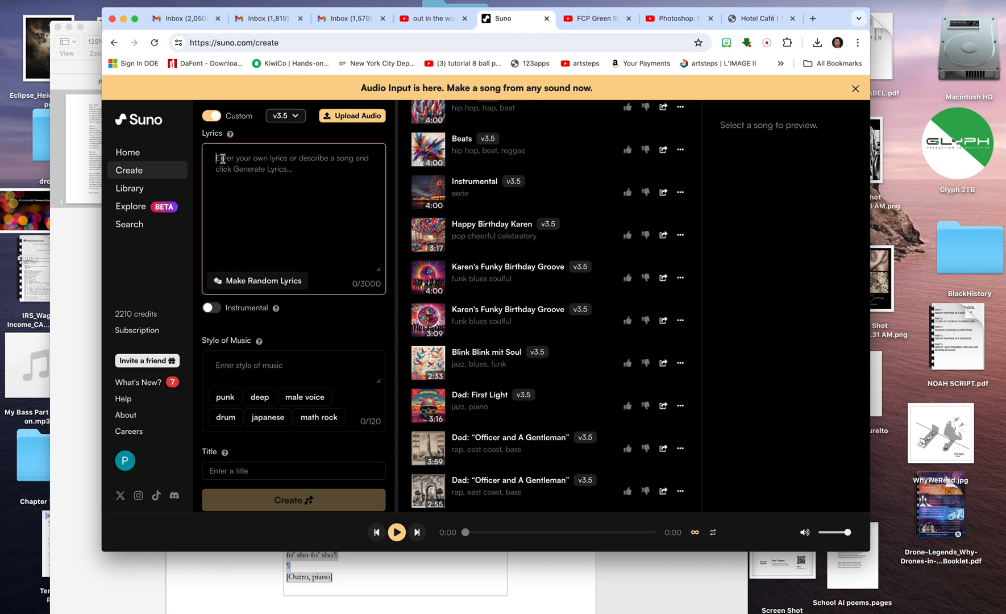
key("super+v")
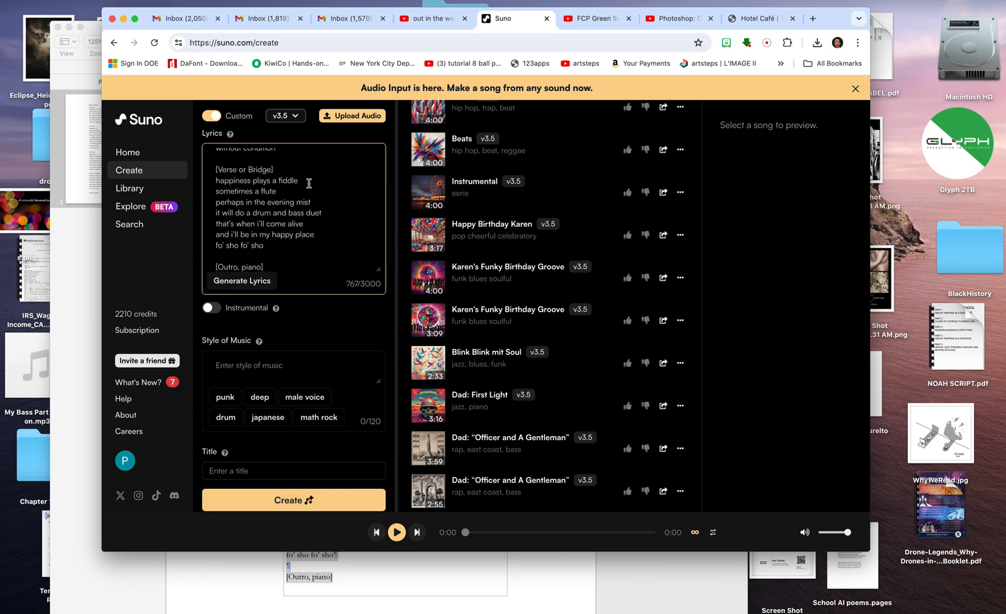
scroll(309, 183, "up", 10)
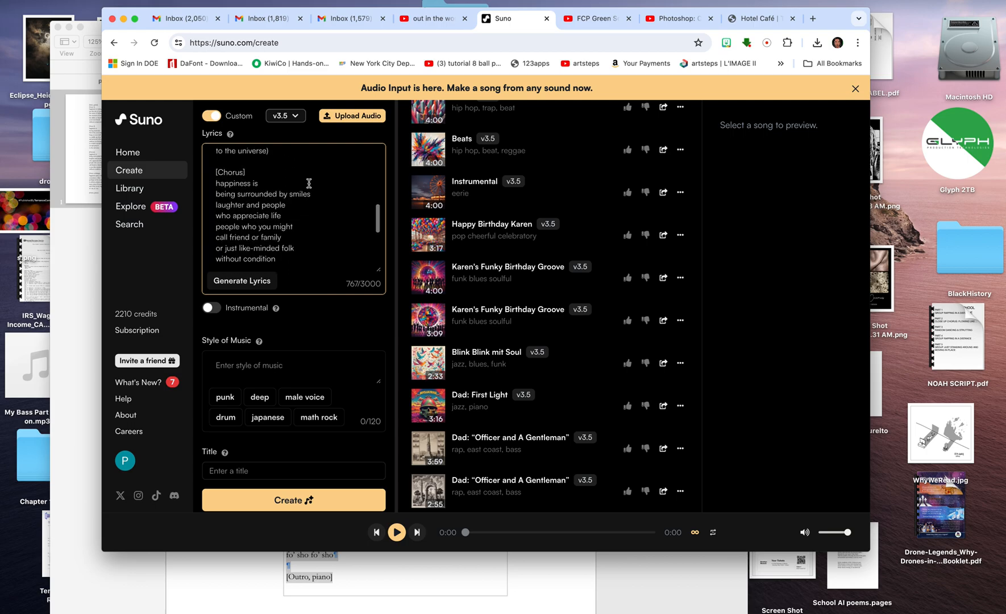
scroll(309, 183, "down", 10)
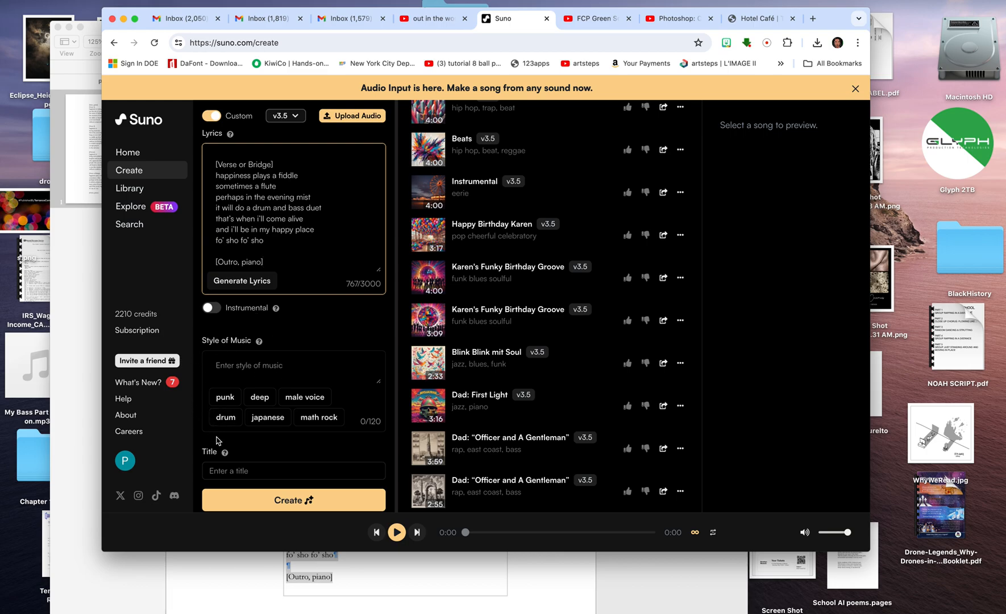
left_click(228, 471)
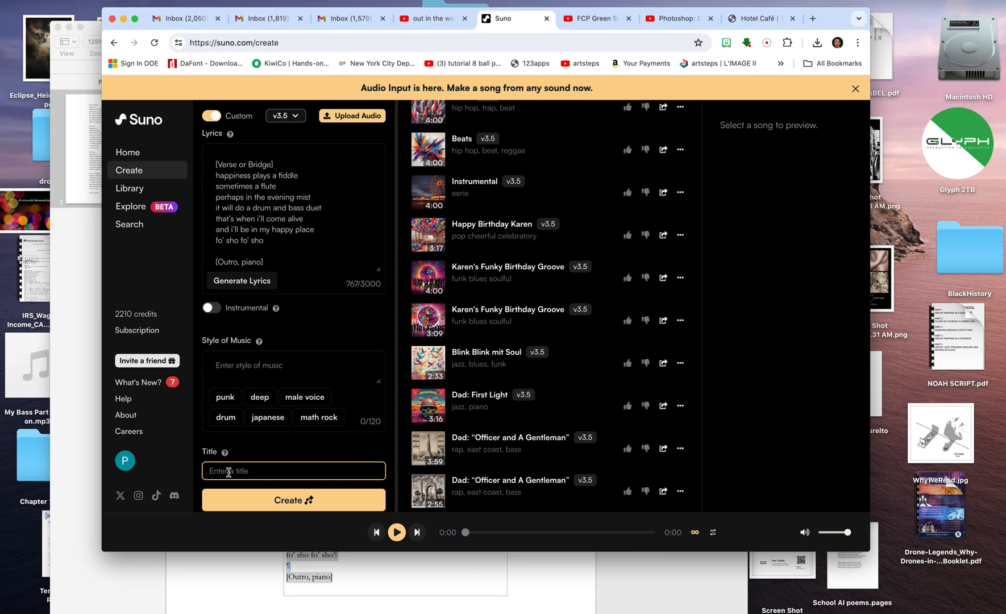
type("Sample")
View the Explore page of music styles and return to the song creation page
left_click(133, 210)
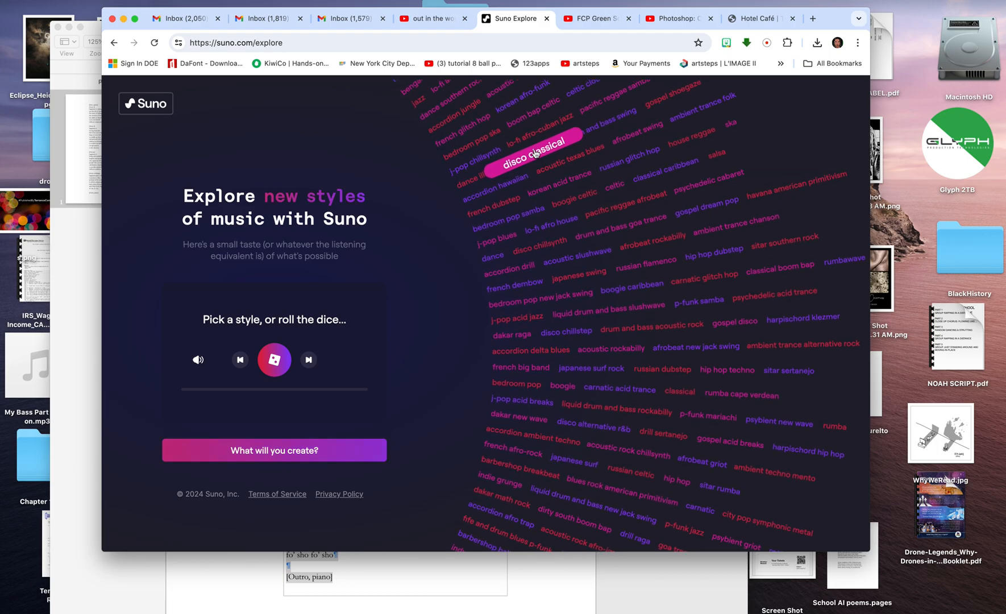
left_click(114, 43)
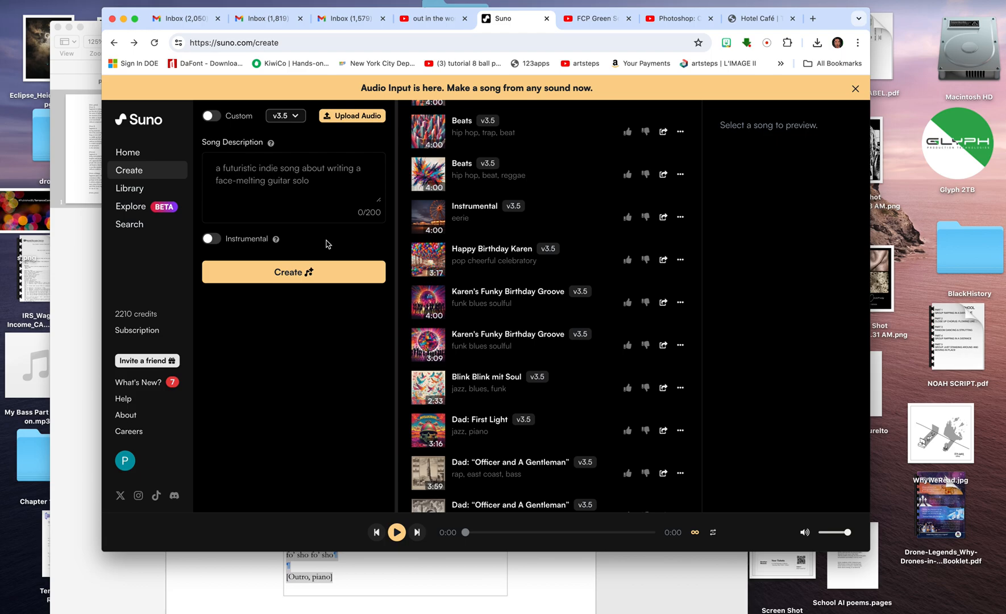
Paste the copied lyrics into the song description and check how much of the text fits
left_click(260, 181)
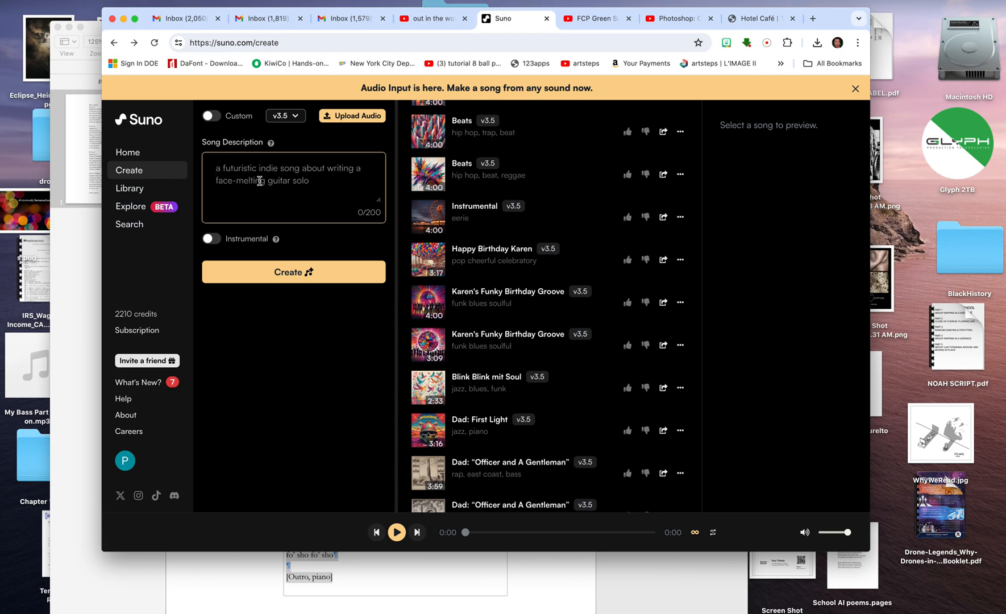
key("super+v")
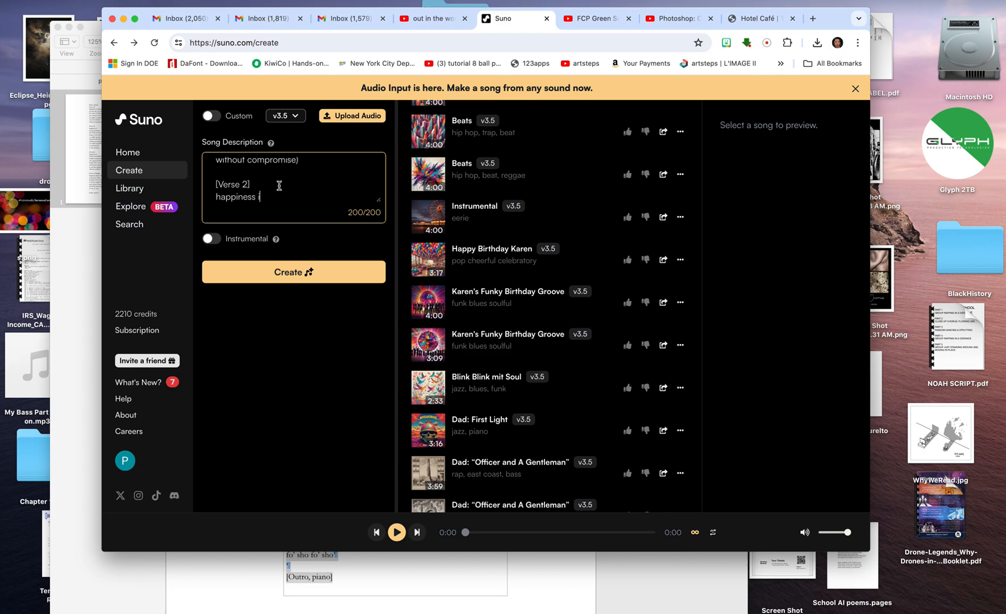
scroll(279, 179, "up", 5)
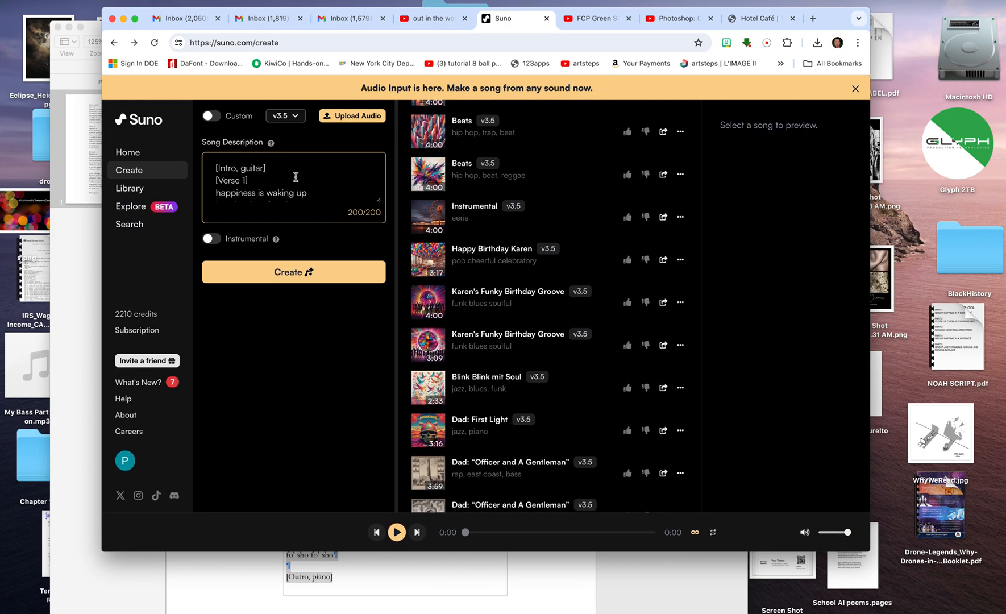
scroll(294, 202, "down", 2)
scroll(293, 202, "down", 4)
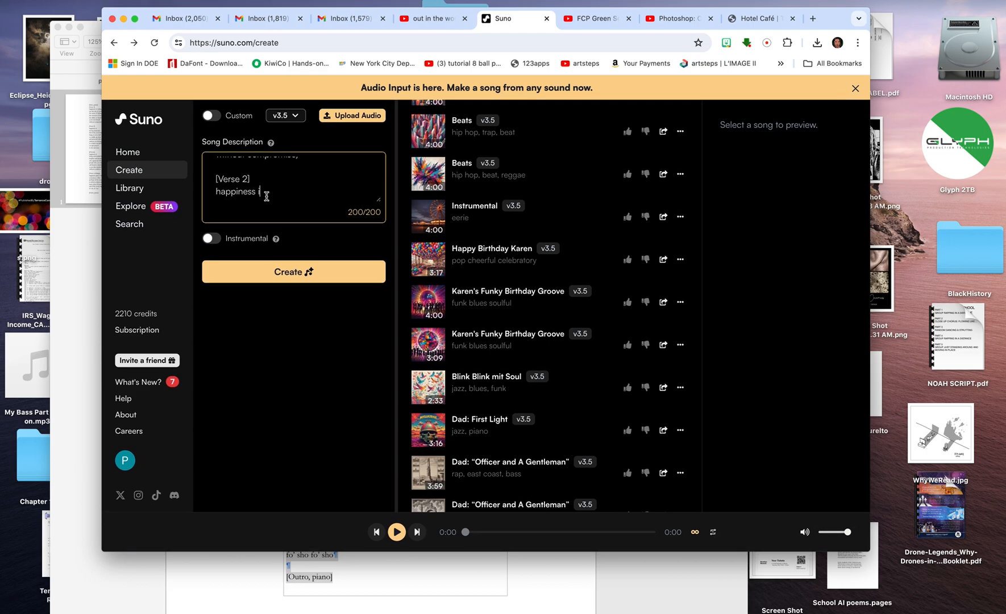
scroll(284, 168, "up", 6)
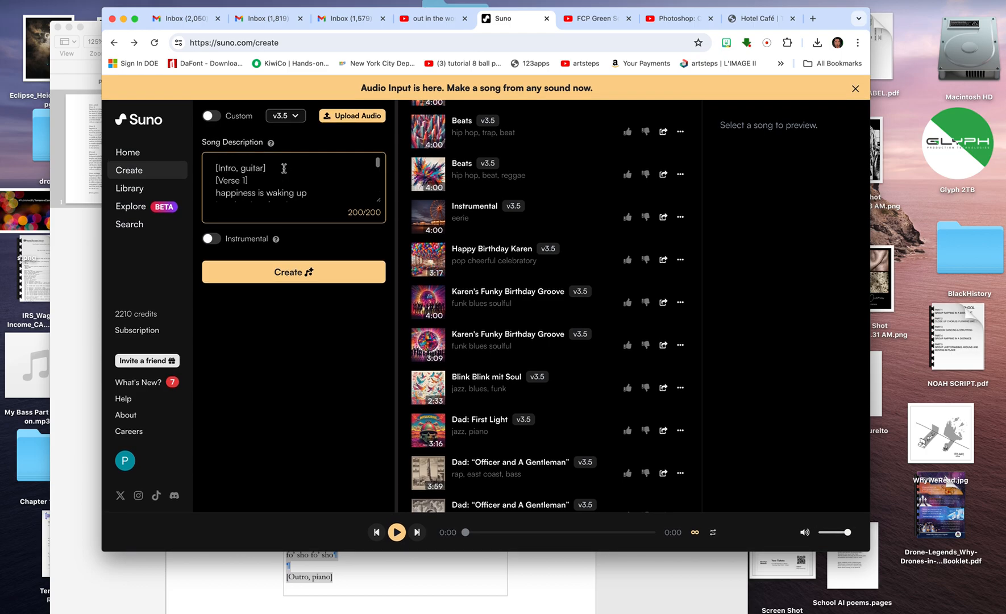
Copy all the lyrics again from the Pages document and replace the Suno song description with them
left_click(64, 345)
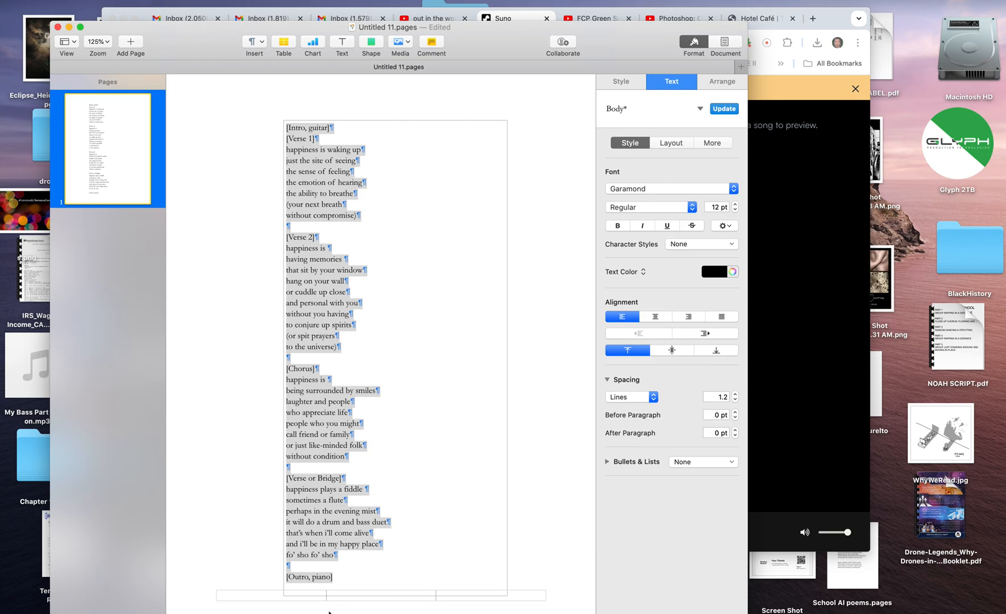
left_click(344, 572)
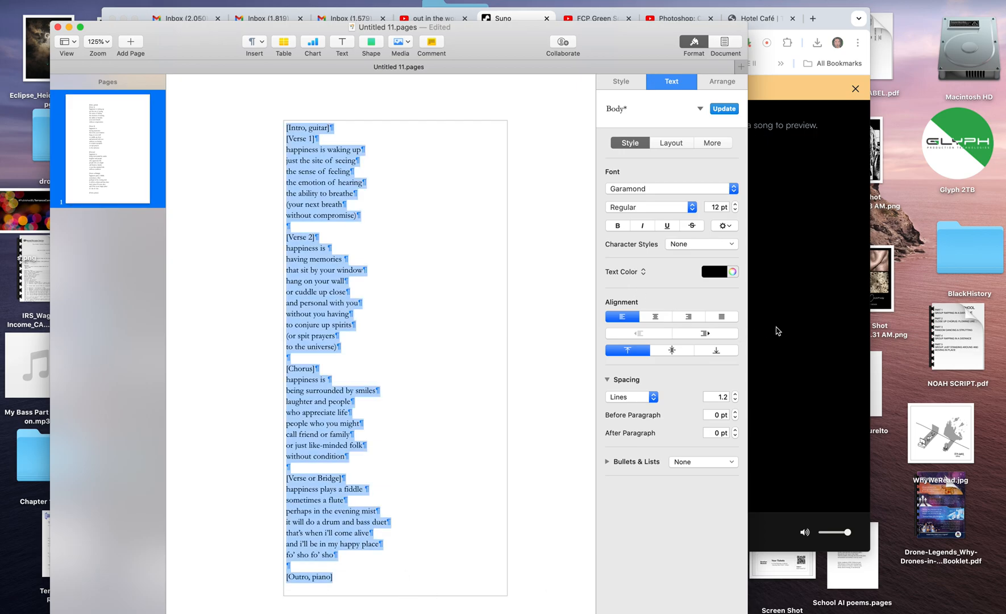
left_click(776, 329)
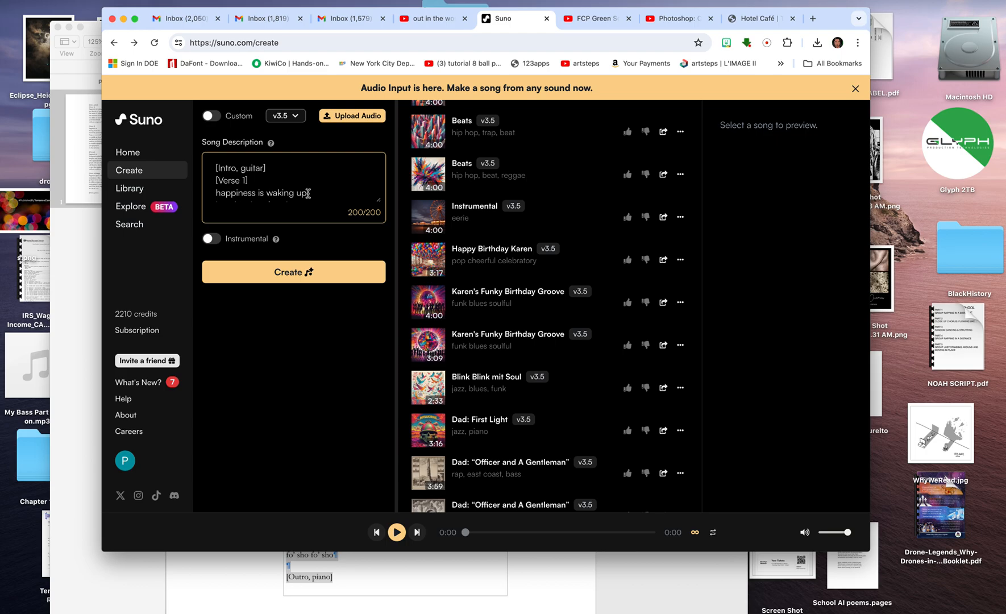
key("super+a")
key("BackSpace")
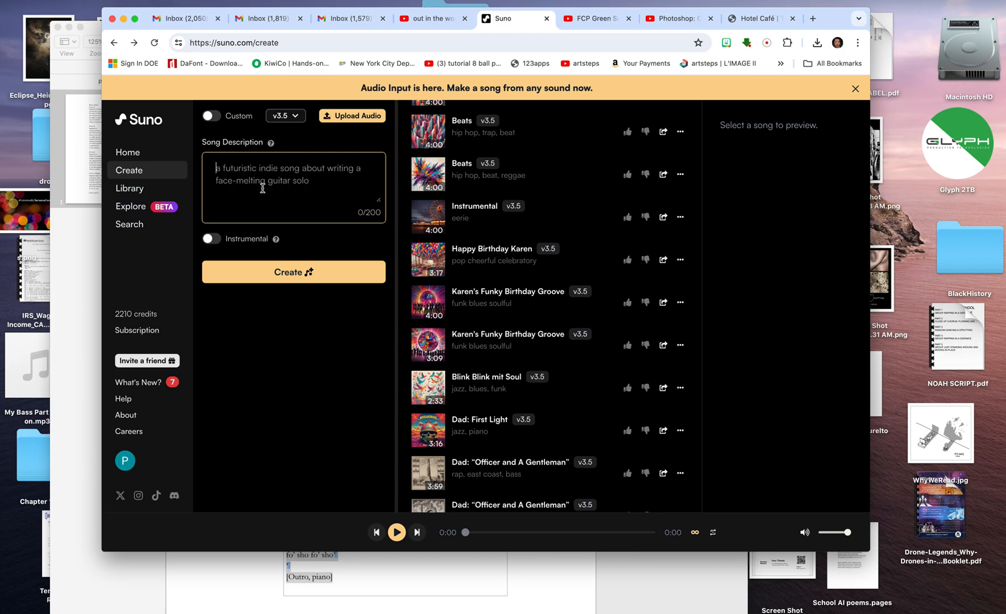
key("super+v")
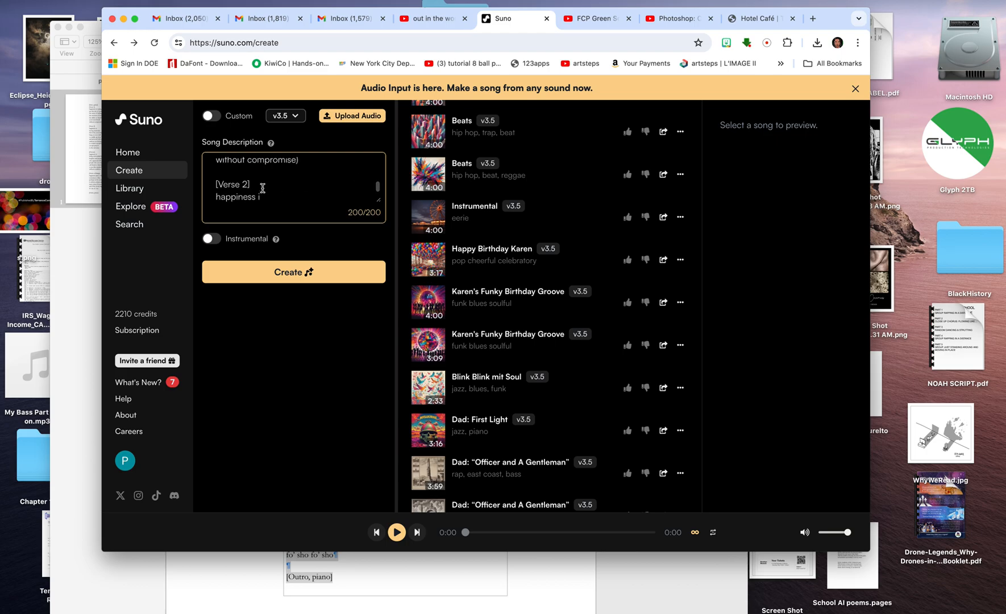
scroll(270, 186, "up", 4)
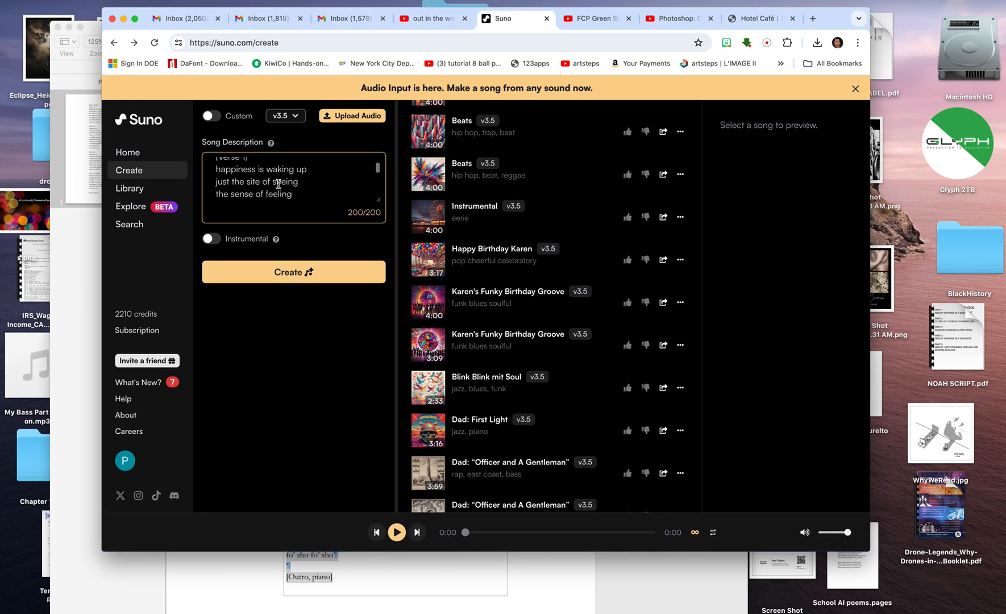
scroll(278, 184, "up", 2)
scroll(278, 184, "down", 5)
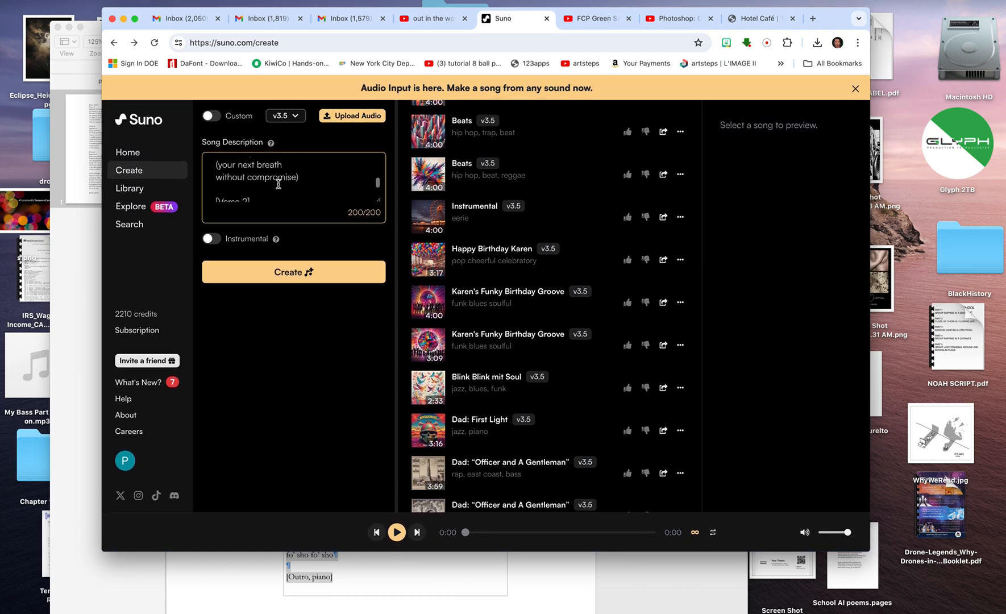
scroll(278, 185, "down", 2)
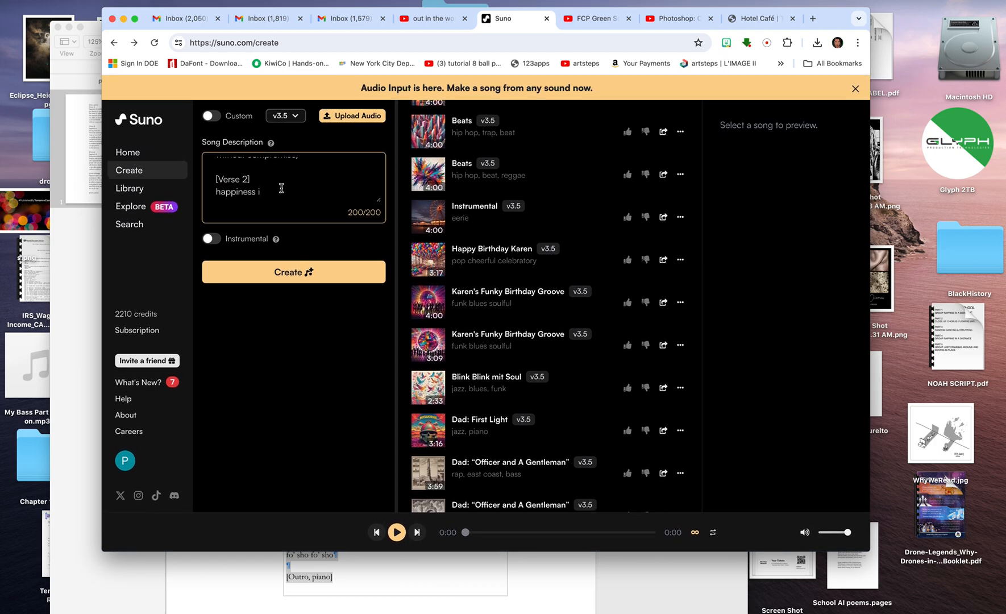
scroll(281, 189, "up", 6)
Switch song creation to custom mode and paste the copied lyrics into the lyrics field
left_click(219, 122)
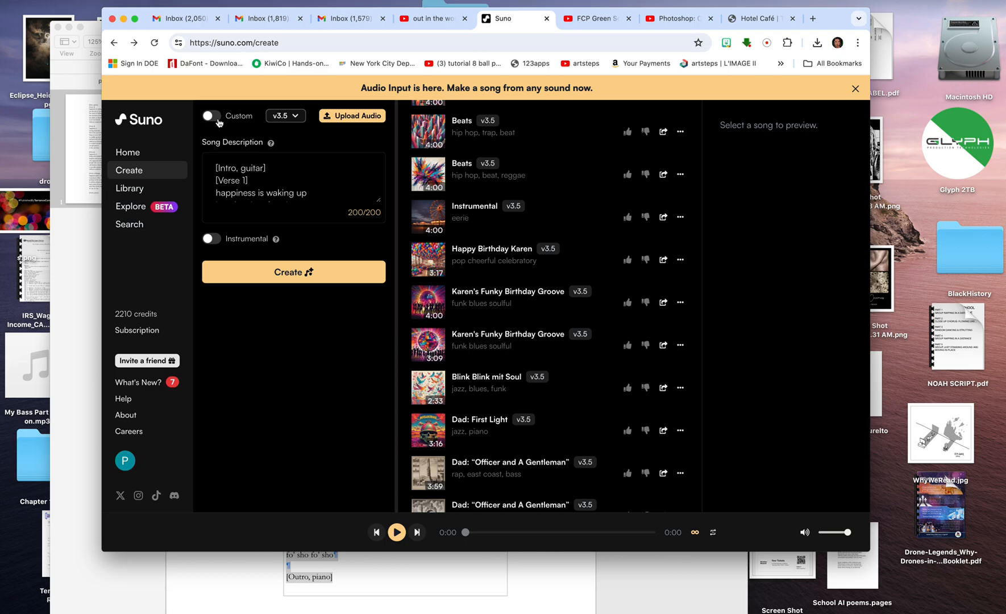
left_click(217, 123)
left_click(247, 172)
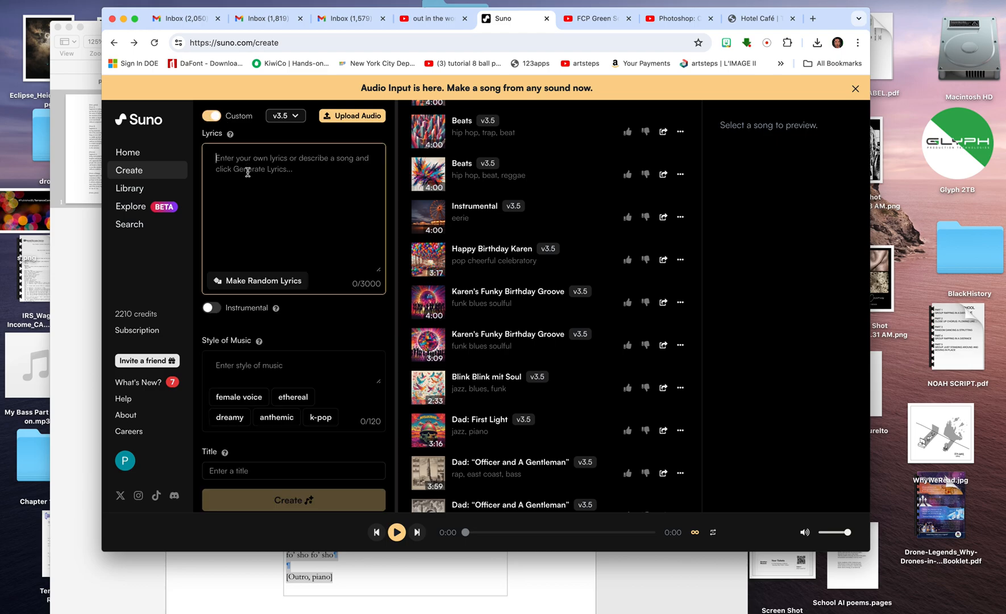
key("super+v")
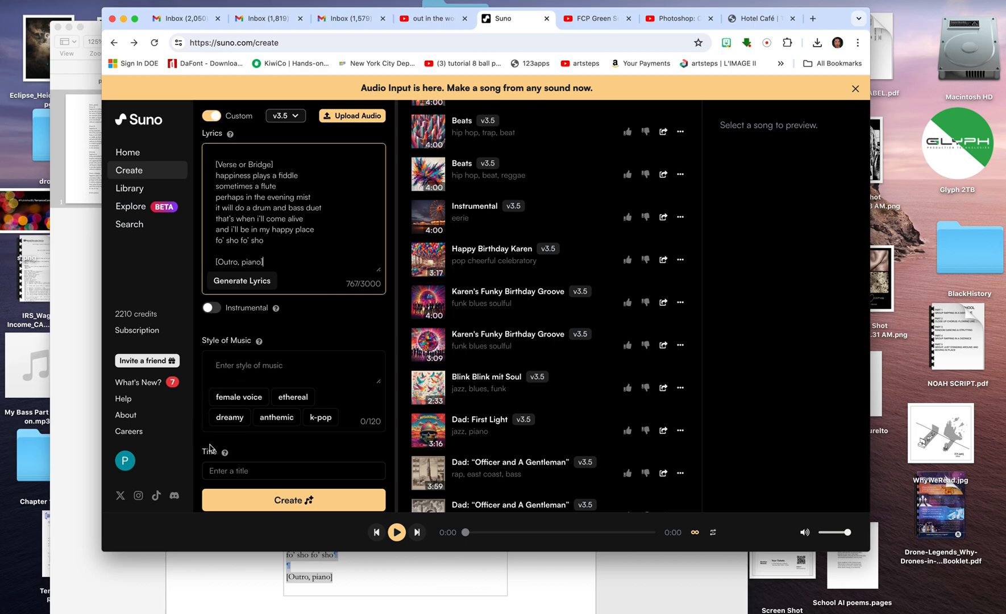
Title the song Sample and enter jazz, funk, male voice as its style of music
left_click(231, 472)
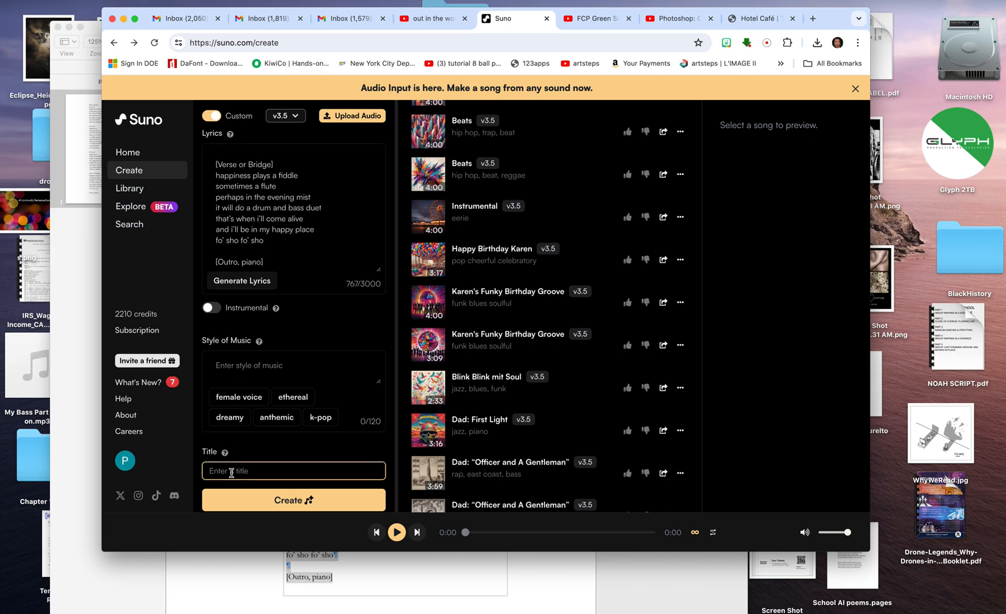
type("Sample")
left_click(227, 365)
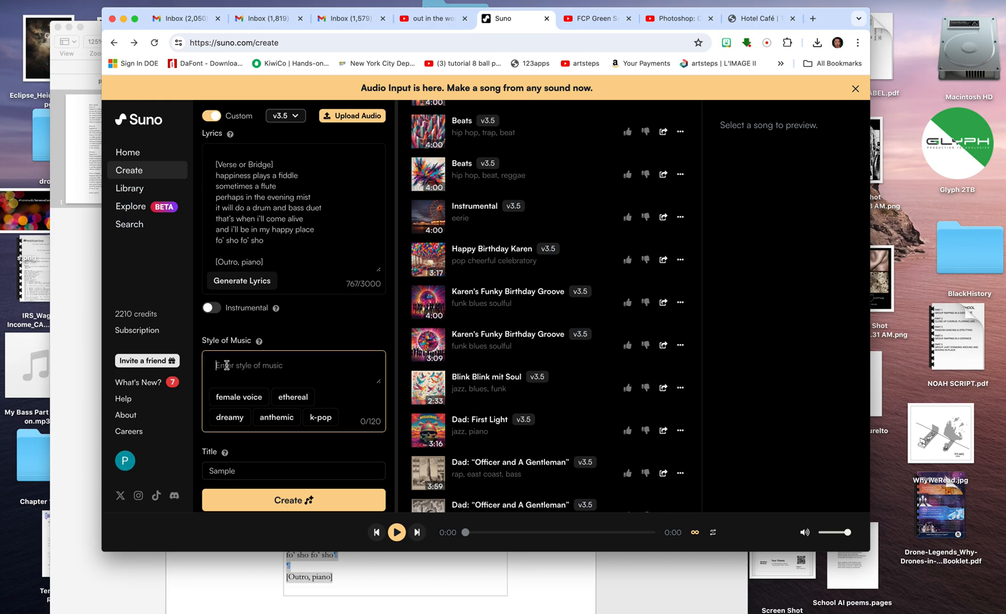
type("j")
type("azz")
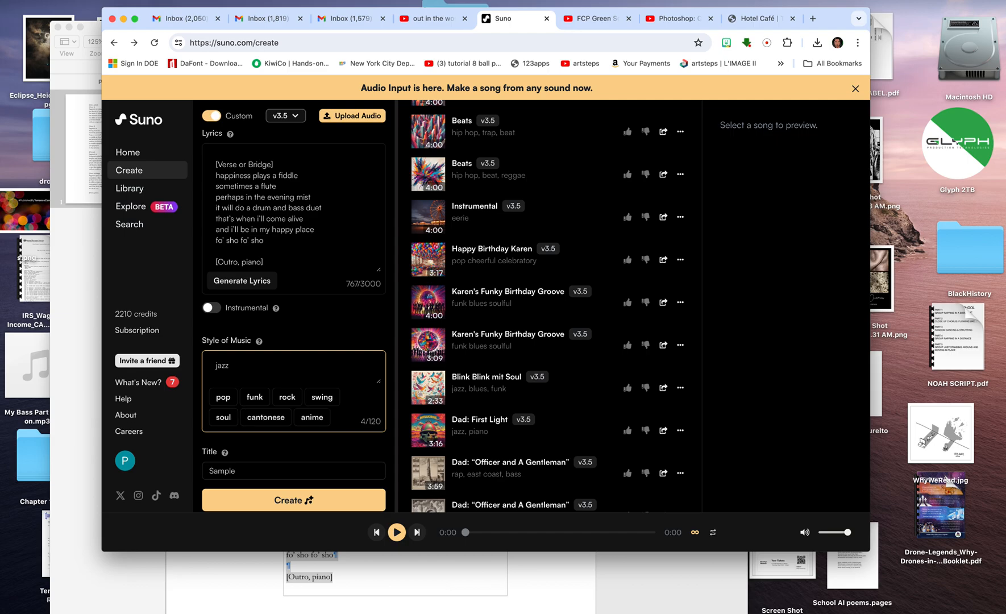
type(", funk")
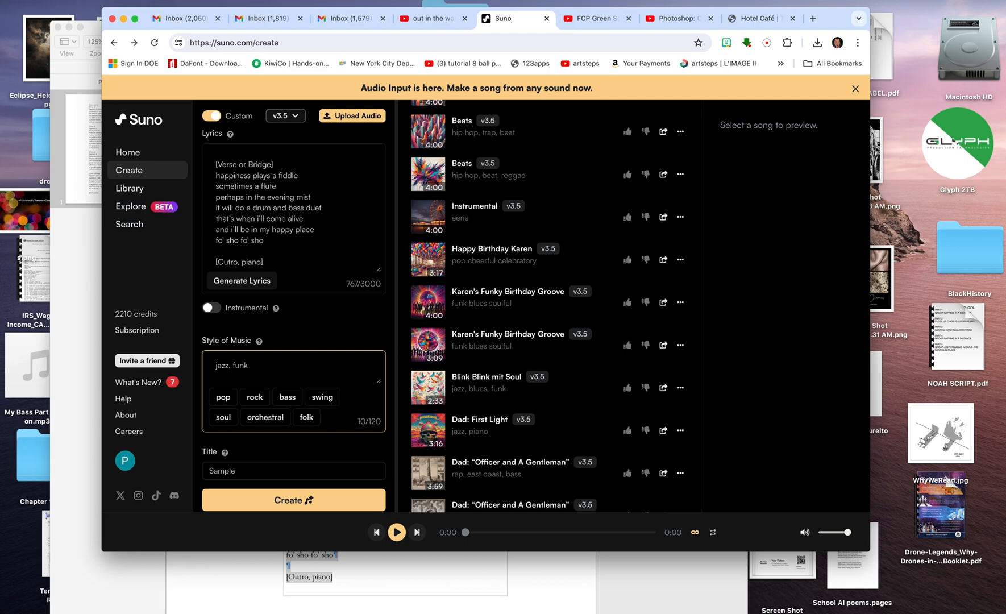
type(", male voice")
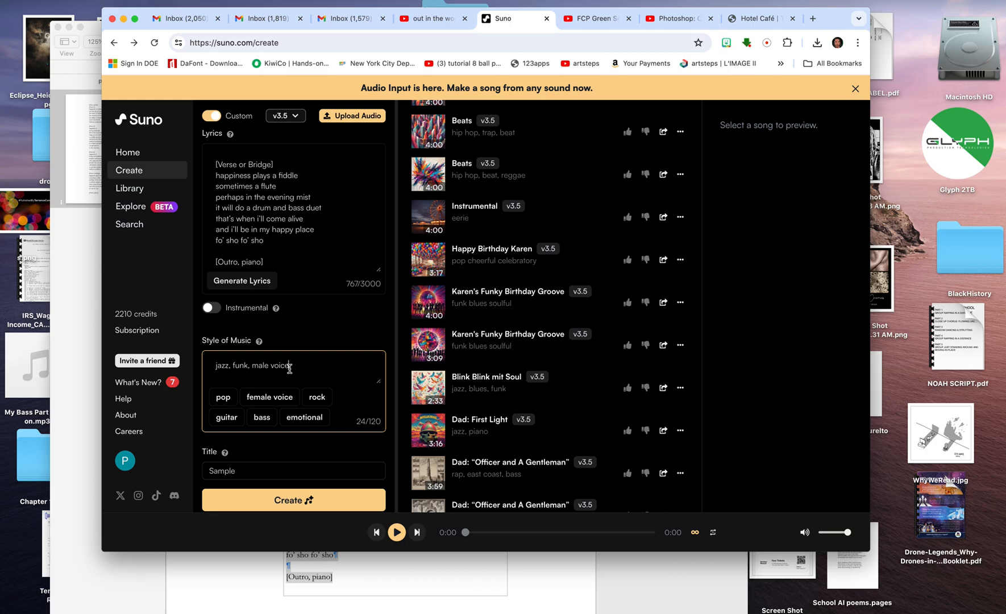
Add trumpet to the end of the style of music, separated by a comma, and create the song
type("trum")
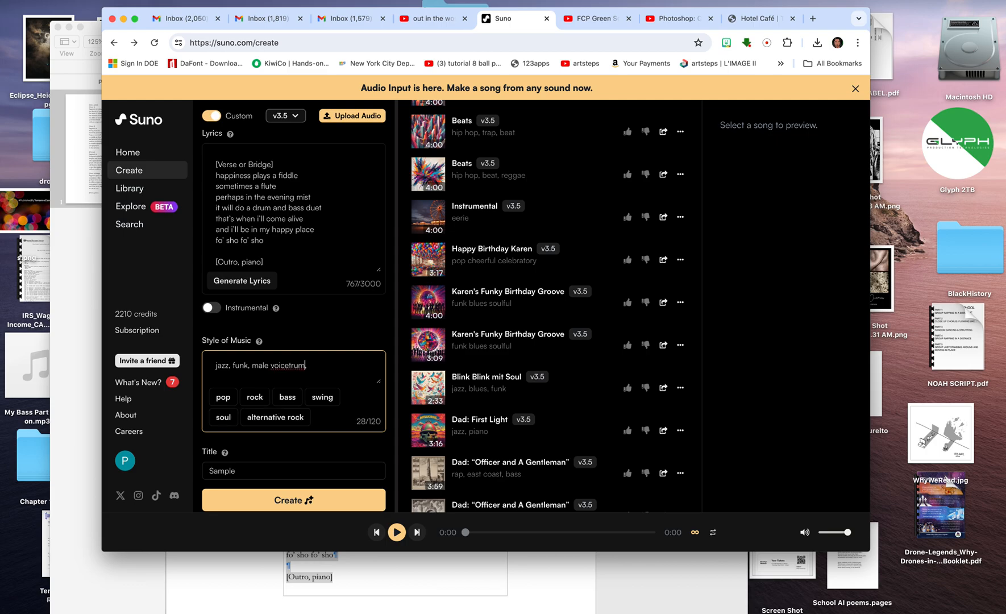
key("BackSpace")
key("BackSpace")
type(",")
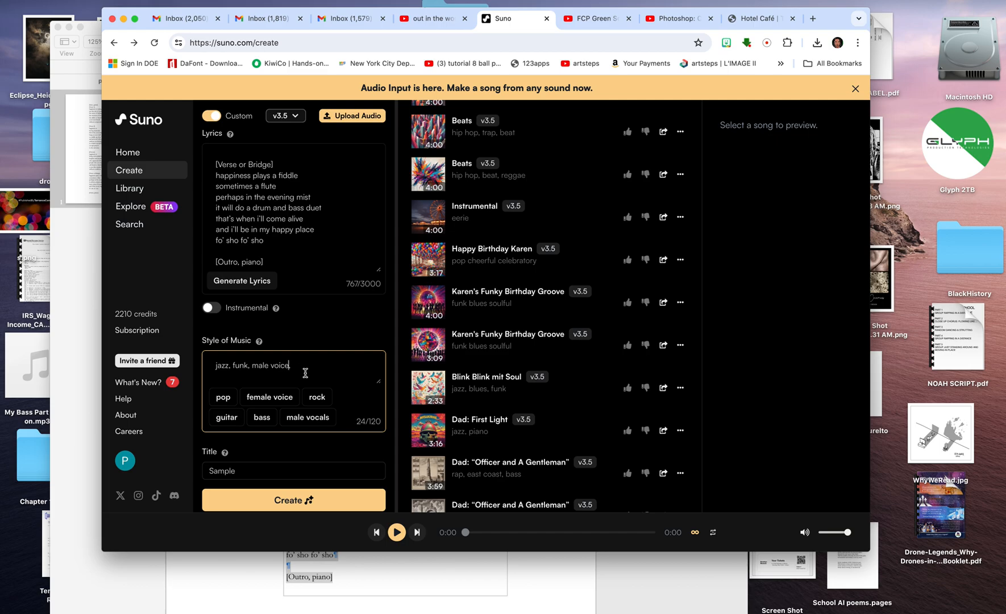
type(" trumpet")
left_click(289, 501)
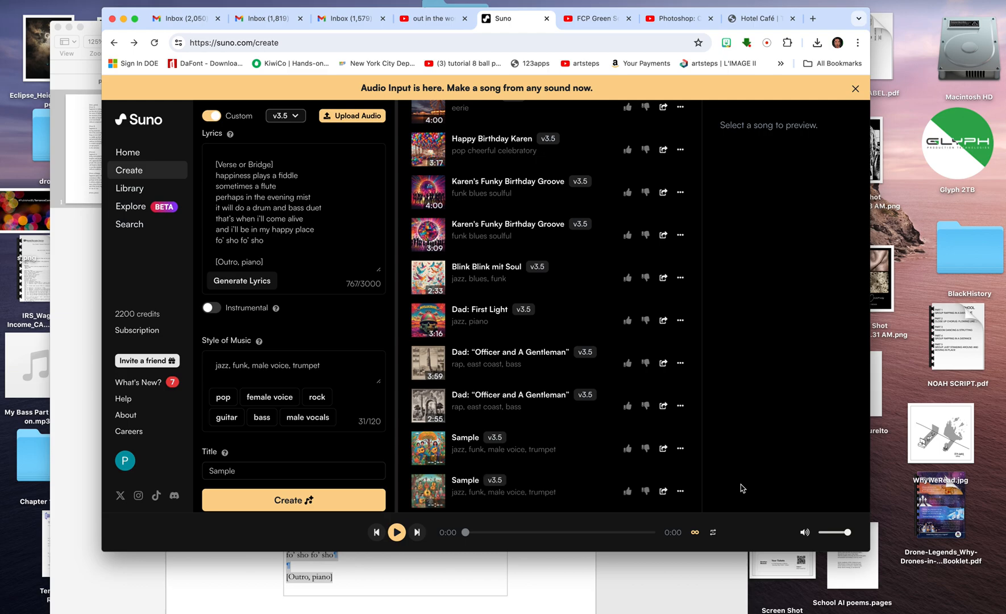
Listen to the beginning of the first generated Sample song at a raised volume and pause it
left_click(429, 452)
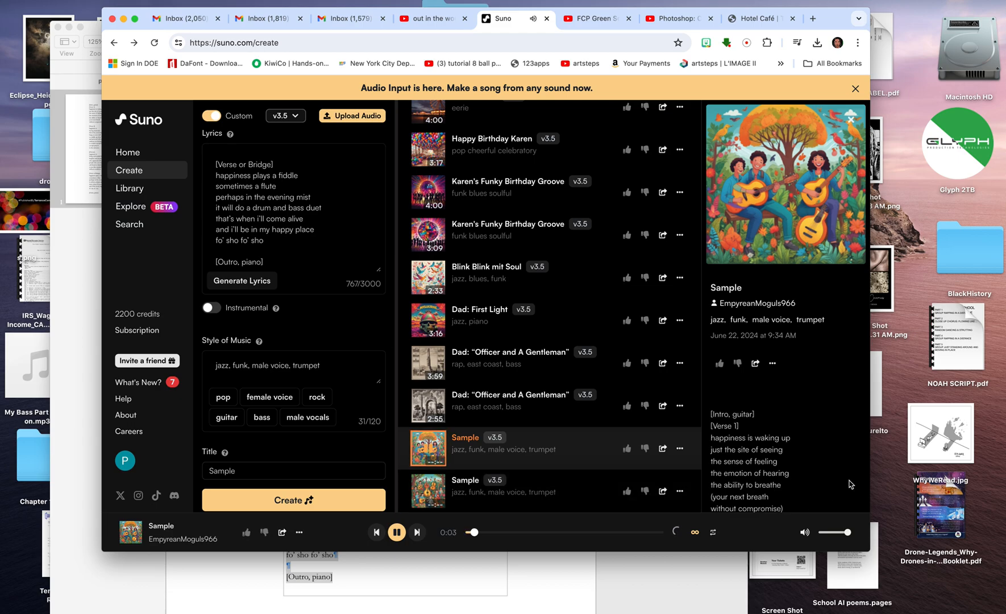
key("XF86AudioRaiseVolume")
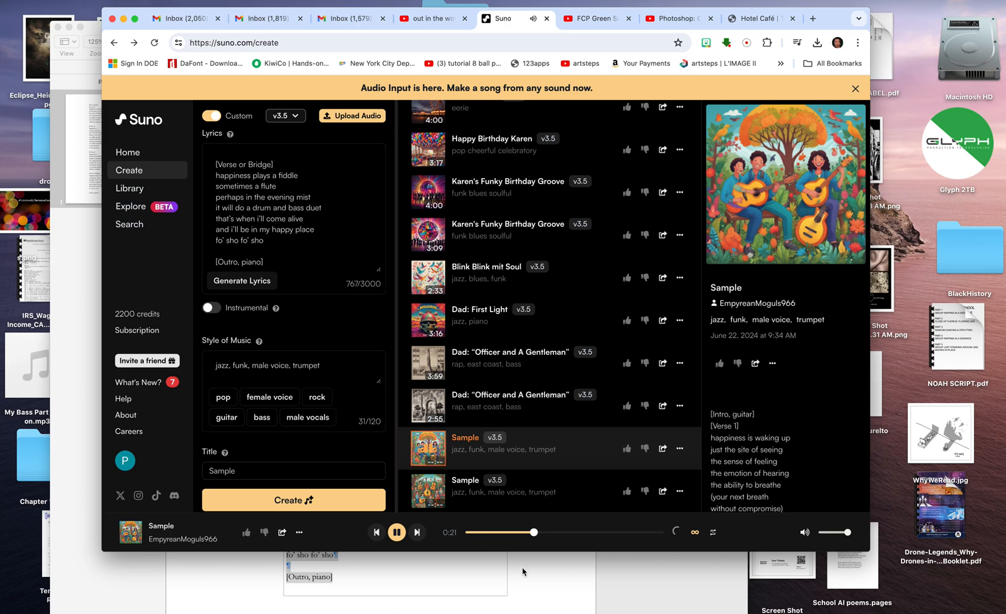
left_click(397, 533)
Listen to the second generated Sample song while following its lyrics, and pause the playback
left_click(428, 493)
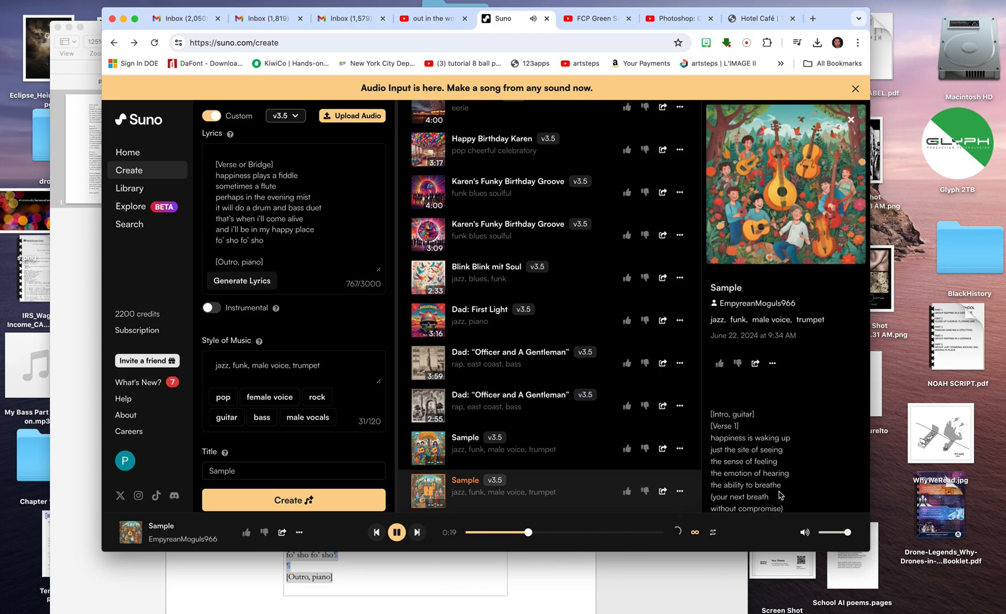
scroll(781, 495, "down", 5)
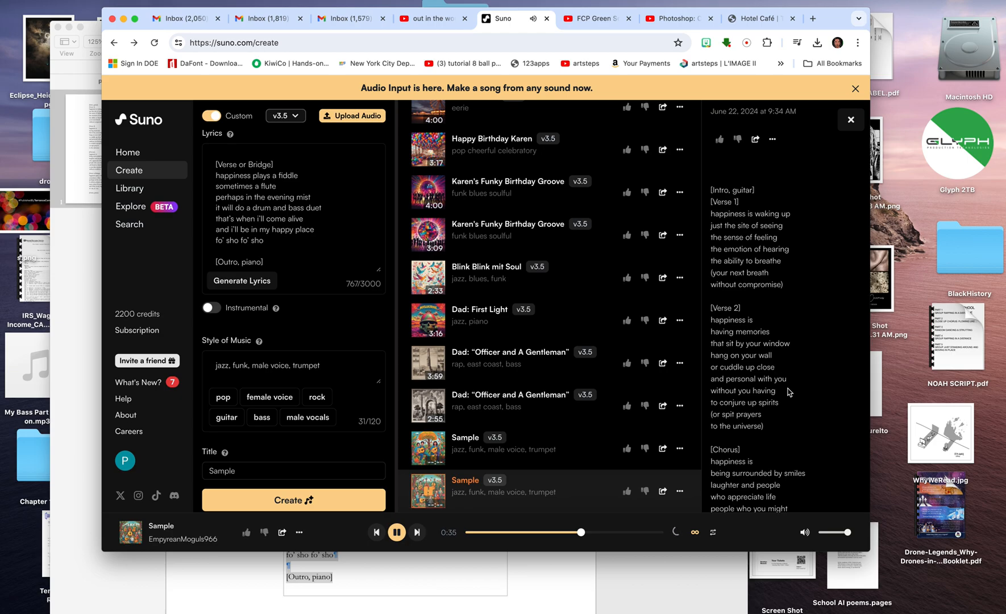
scroll(785, 449, "down", 1)
scroll(785, 449, "down", 3)
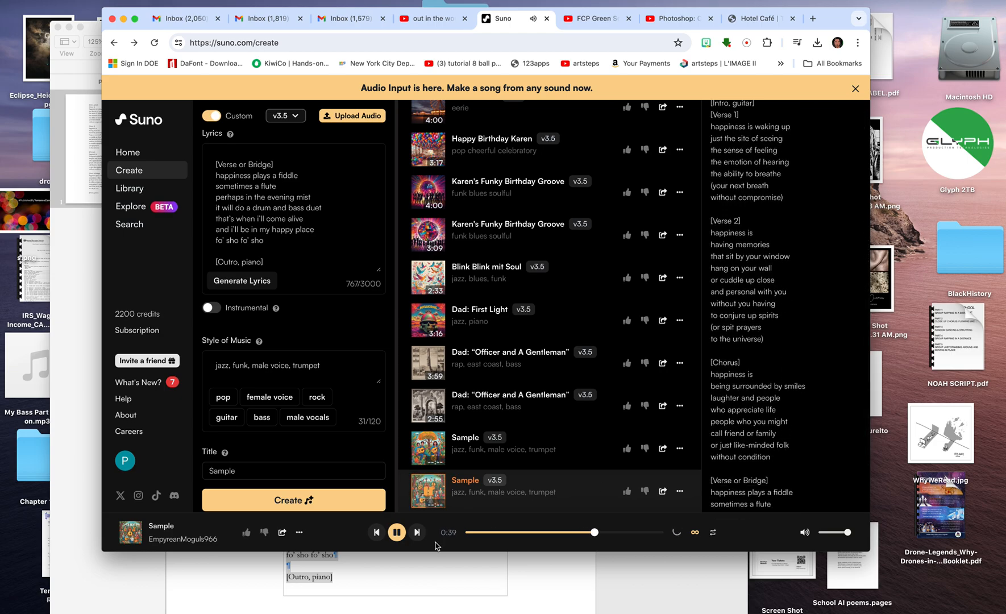
left_click(396, 533)
Dislike the first Sample song and review the visibility, sharing and download options of the other Sample song
left_click(646, 449)
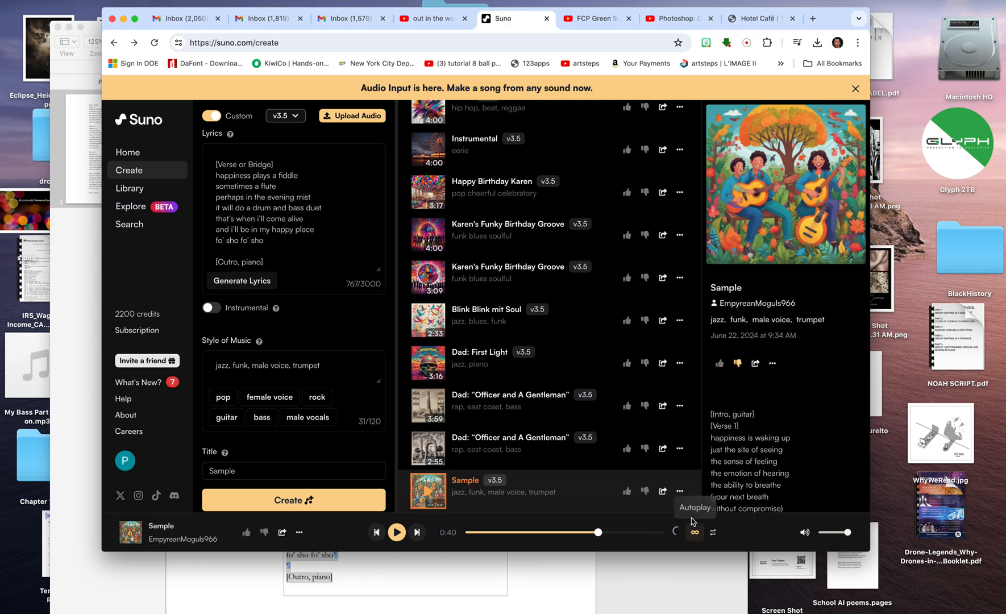
left_click(680, 492)
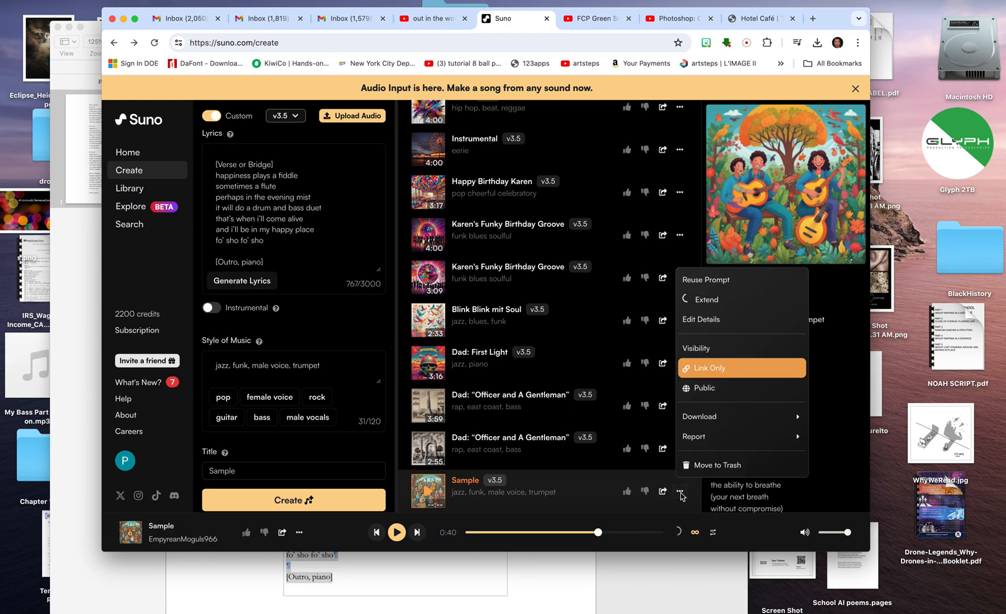
mouse_move(705, 418)
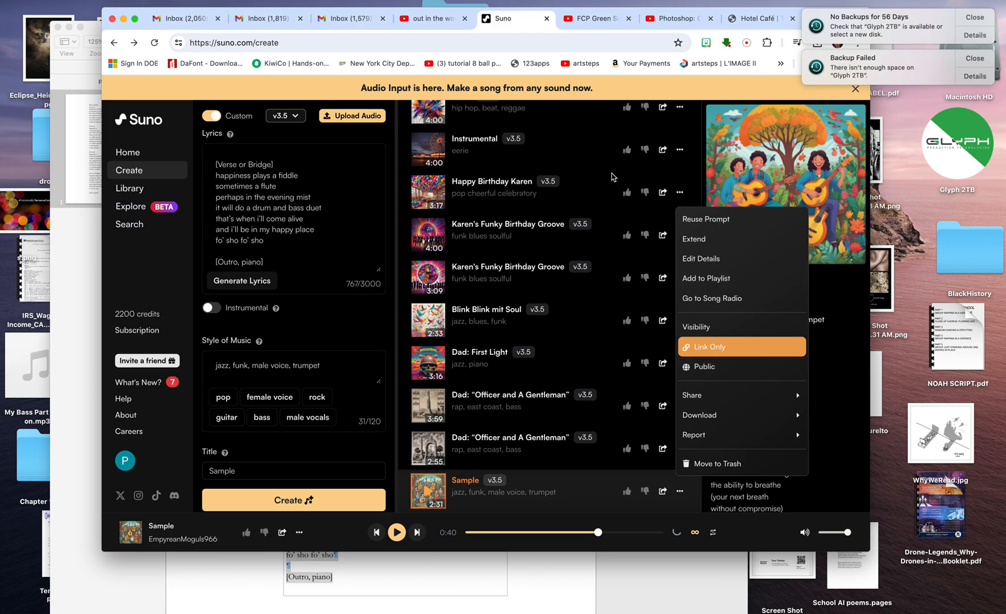
key("Escape")
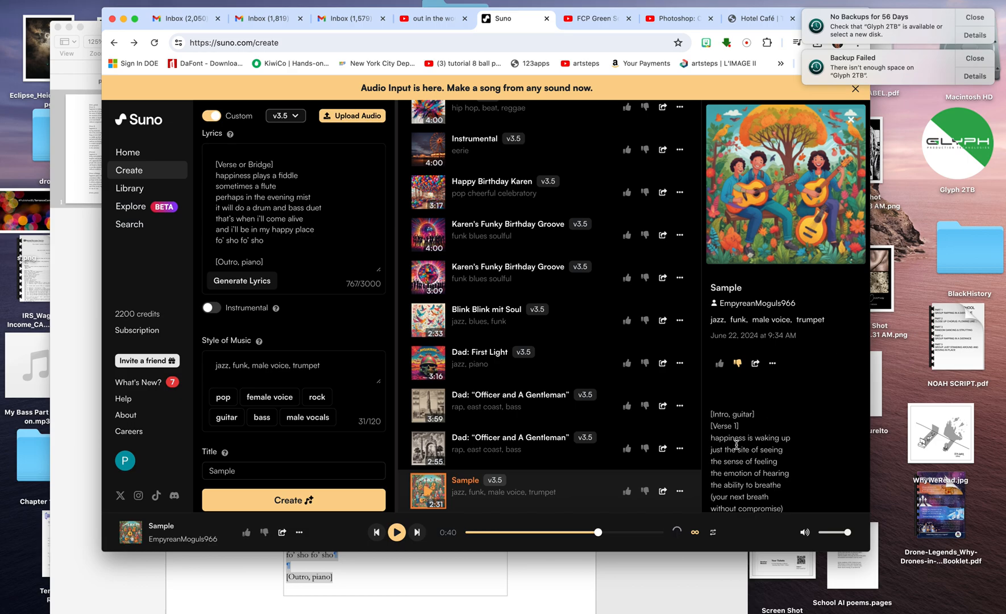